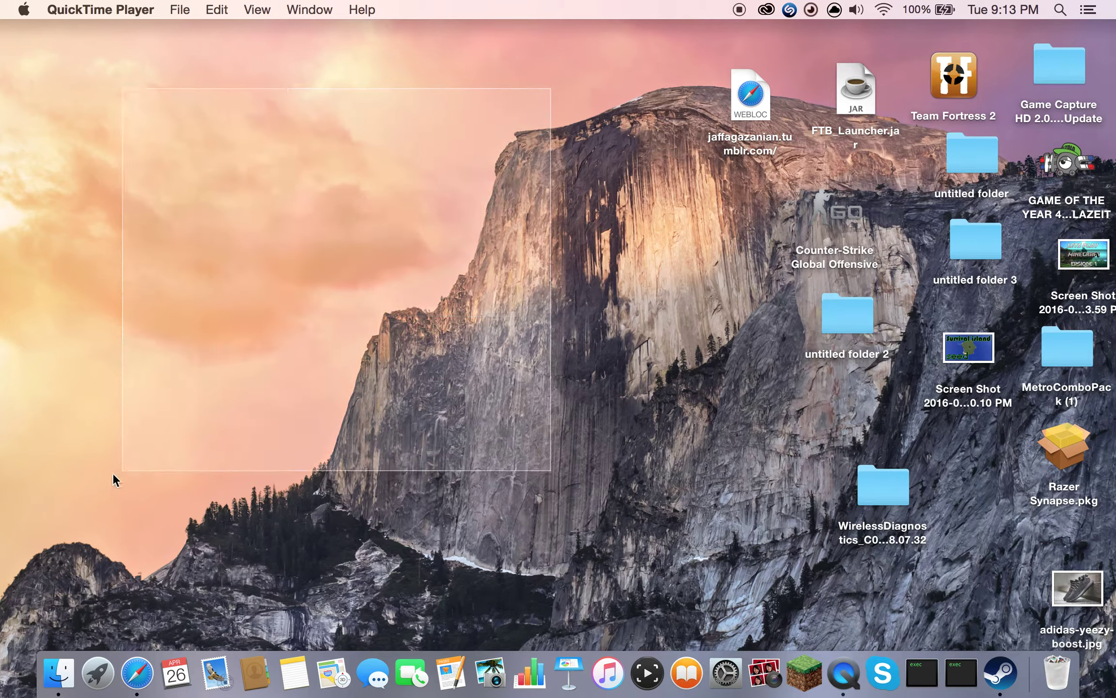
- Dismiss the desktop menu and open the jaffagazanian.tumblr.com .webloc link in Safari
{"action": "left_click", "coordinate": [514, 159]}
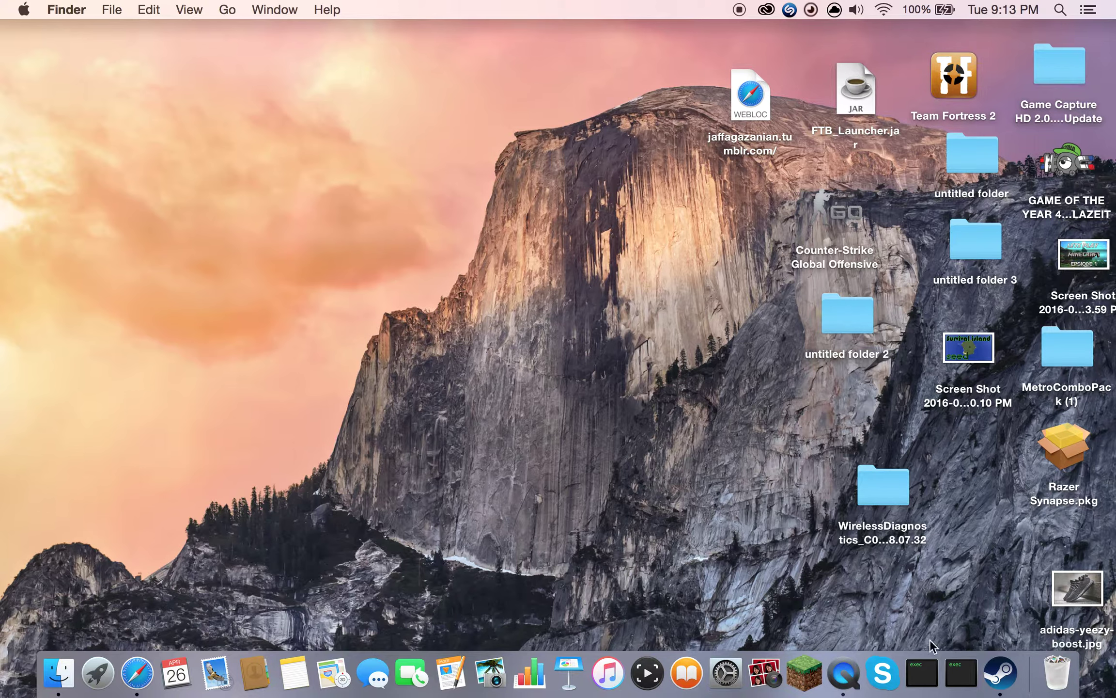
{"action": "mouse_move", "coordinate": [1000, 674]}
{"action": "left_mouse_down"}
{"action": "mouse_move", "coordinate": [624, 179]}
{"action": "mouse_move", "coordinate": [1002, 673]}
{"action": "left_mouse_up"}
{"action": "double_click", "coordinate": [750, 105]}
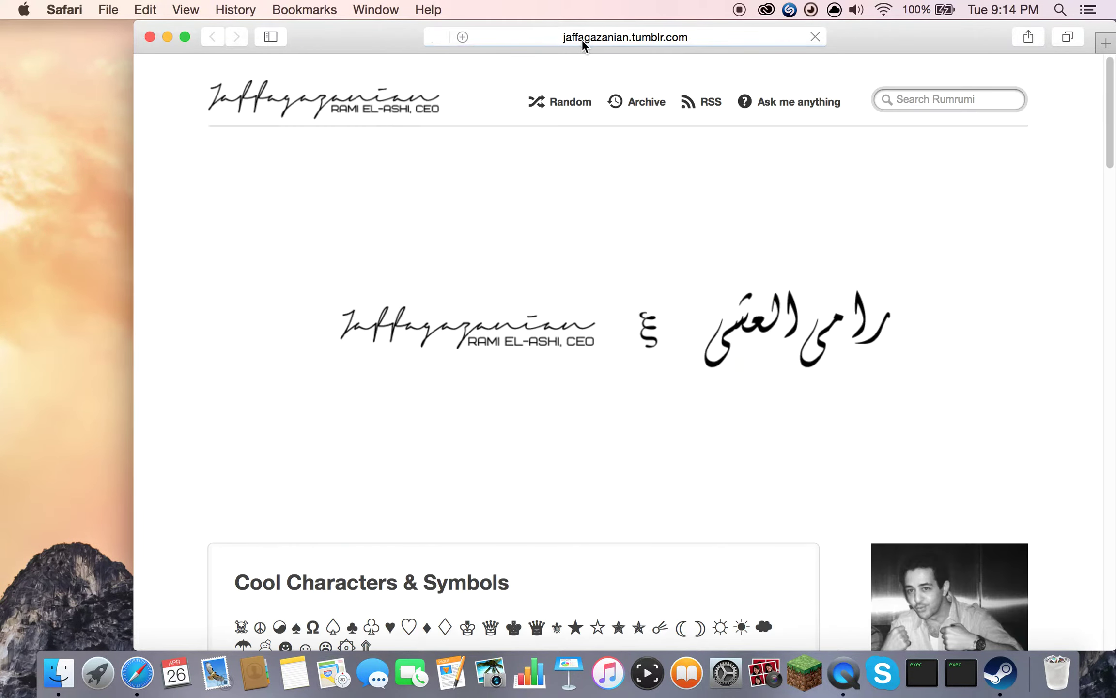
{"action": "scroll", "coordinate": [1074, 231], "scroll_direction": "down", "scroll_amount": 10}
{"action": "scroll", "coordinate": [1091, 194], "scroll_direction": "up", "scroll_amount": 5}
{"action": "scroll", "coordinate": [1092, 194], "scroll_direction": "up", "scroll_amount": 3}
- Copy the radioactive ☢ symbol from the Cool Characters & Symbols post
{"action": "double_click", "coordinate": [621, 487]}
{"action": "right_click", "coordinate": [621, 487]}
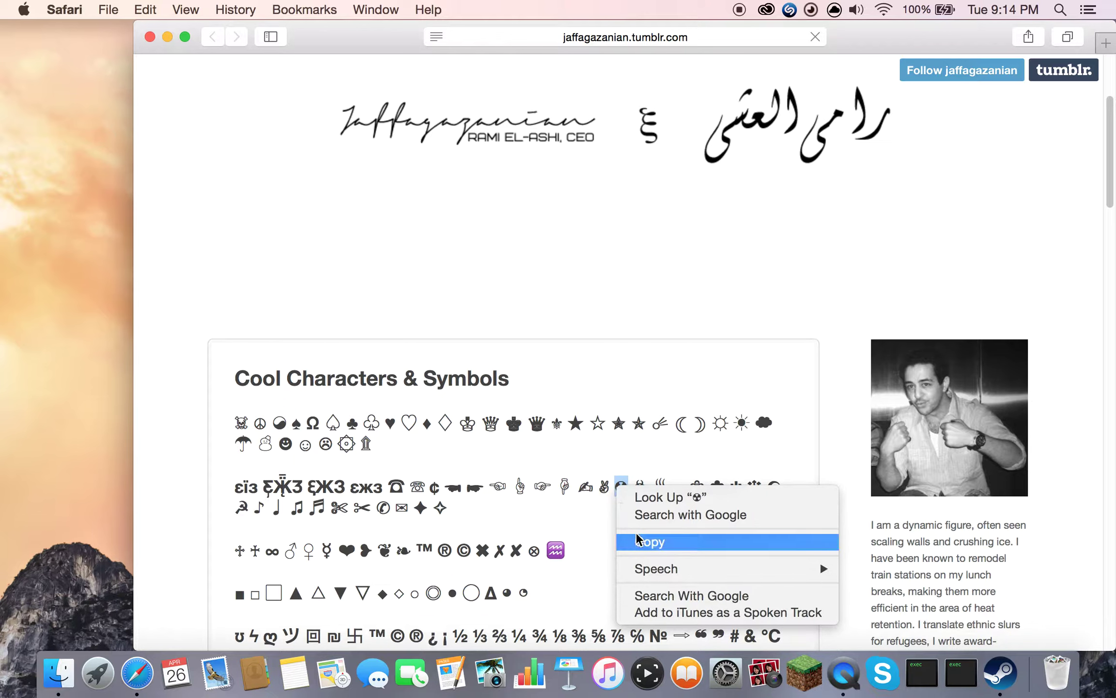
{"action": "left_click", "coordinate": [650, 541]}
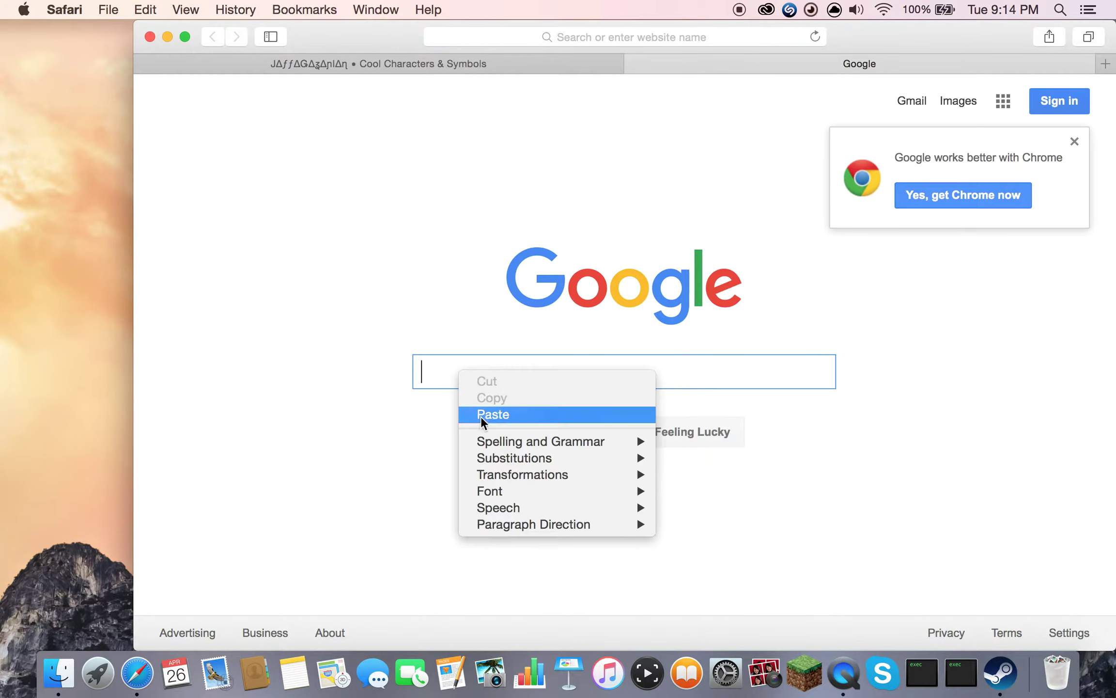
- Search Google for the pasted ☢ symbol, erase the query, and return to the symbols tab
{"action": "left_click", "coordinate": [489, 413]}
{"action": "key", "text": "Return"}
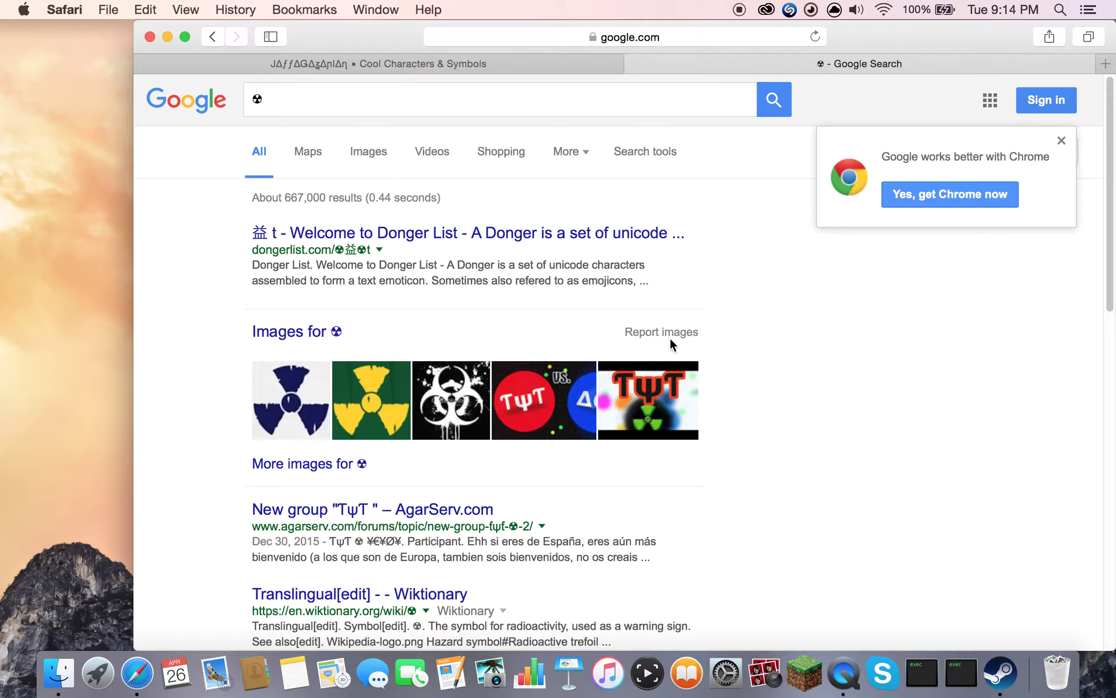
{"action": "left_click", "coordinate": [259, 96]}
{"action": "key", "text": "BackSpace"}
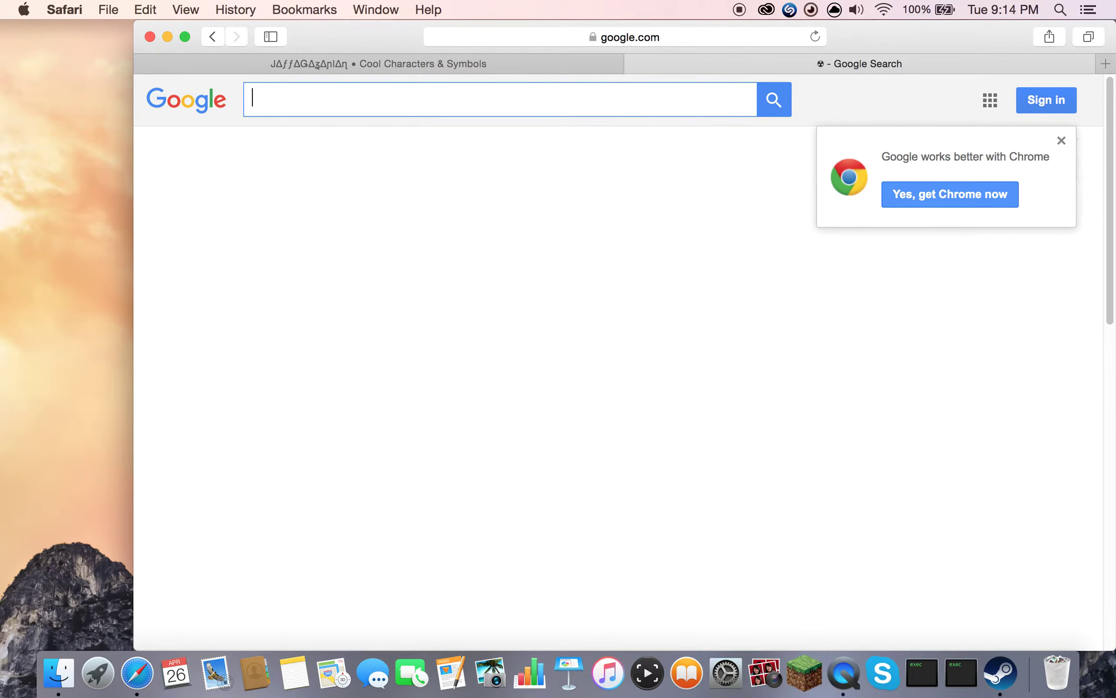
{"action": "left_click", "coordinate": [412, 59]}
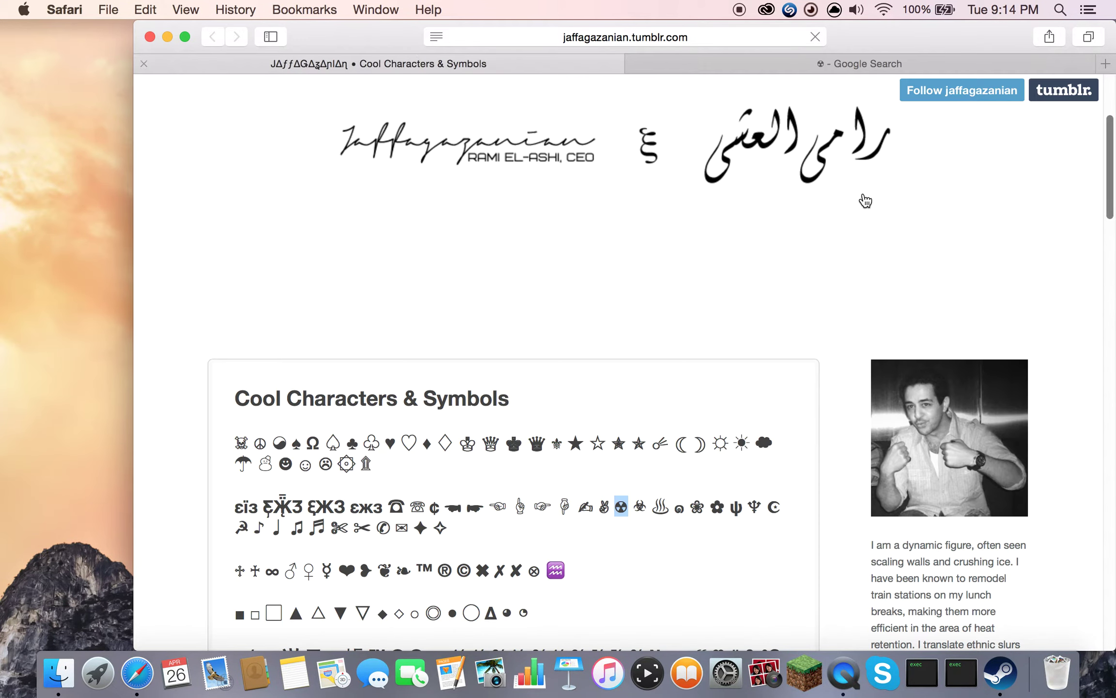
{"action": "left_click_drag", "start_coordinate": [1111, 218], "coordinate": [1106, 262]}
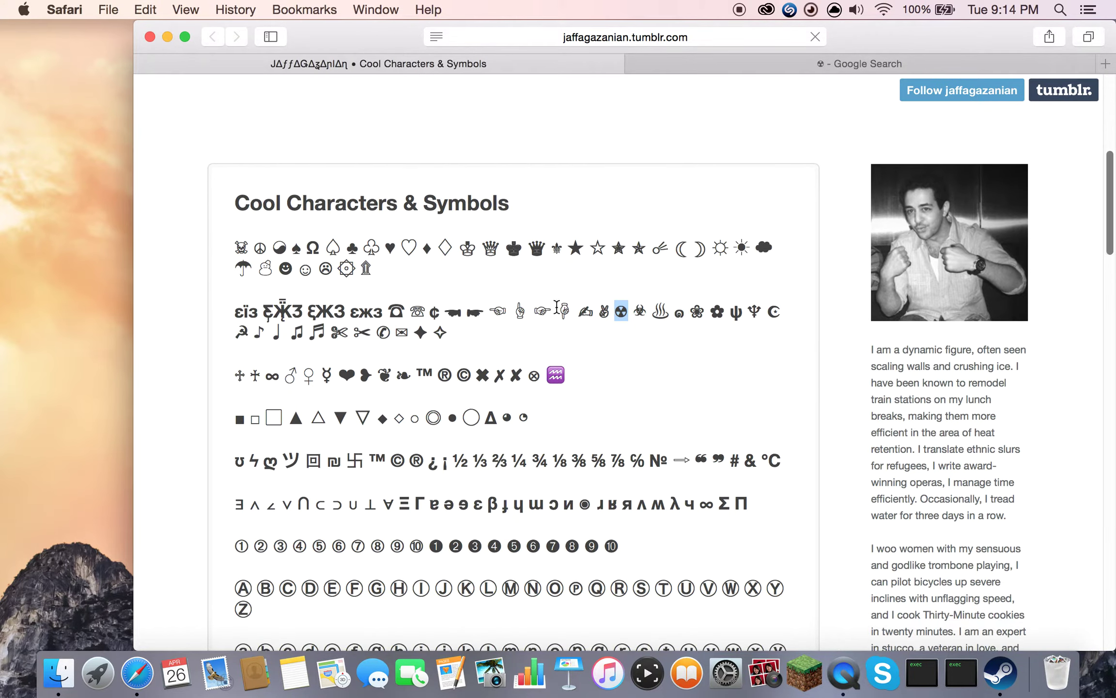
{"action": "mouse_move", "coordinate": [234, 248]}
{"action": "left_mouse_down"}
{"action": "mouse_move", "coordinate": [846, 660]}
{"action": "mouse_move", "coordinate": [633, 608]}
{"action": "mouse_move", "coordinate": [633, 645]}
{"action": "left_mouse_up"}
{"action": "scroll", "coordinate": [524, 348], "scroll_direction": "down", "scroll_amount": 10}
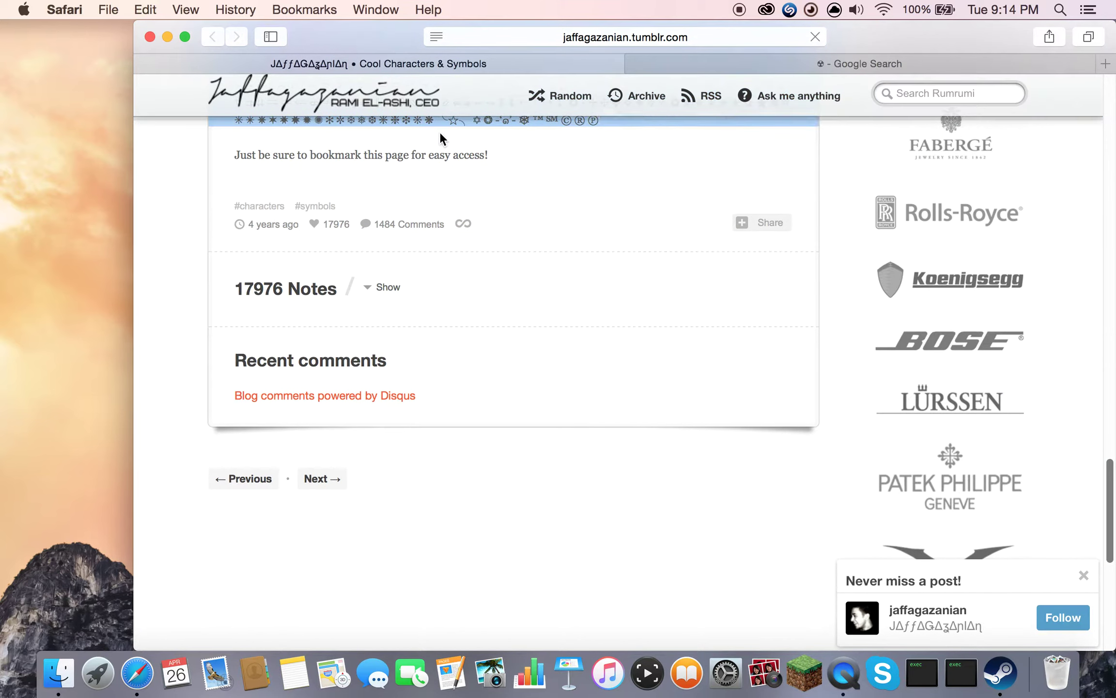
- Dismiss the stray page menu and scroll the selected symbols post back up
{"action": "right_click", "coordinate": [439, 118]}
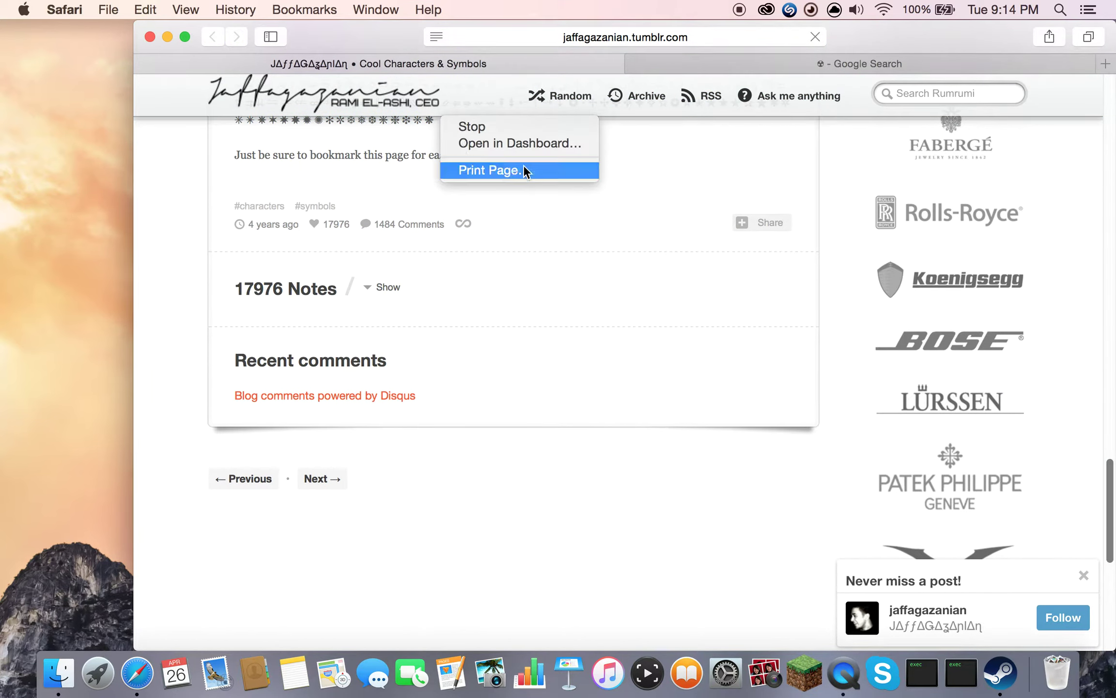
{"action": "left_click", "coordinate": [1112, 456]}
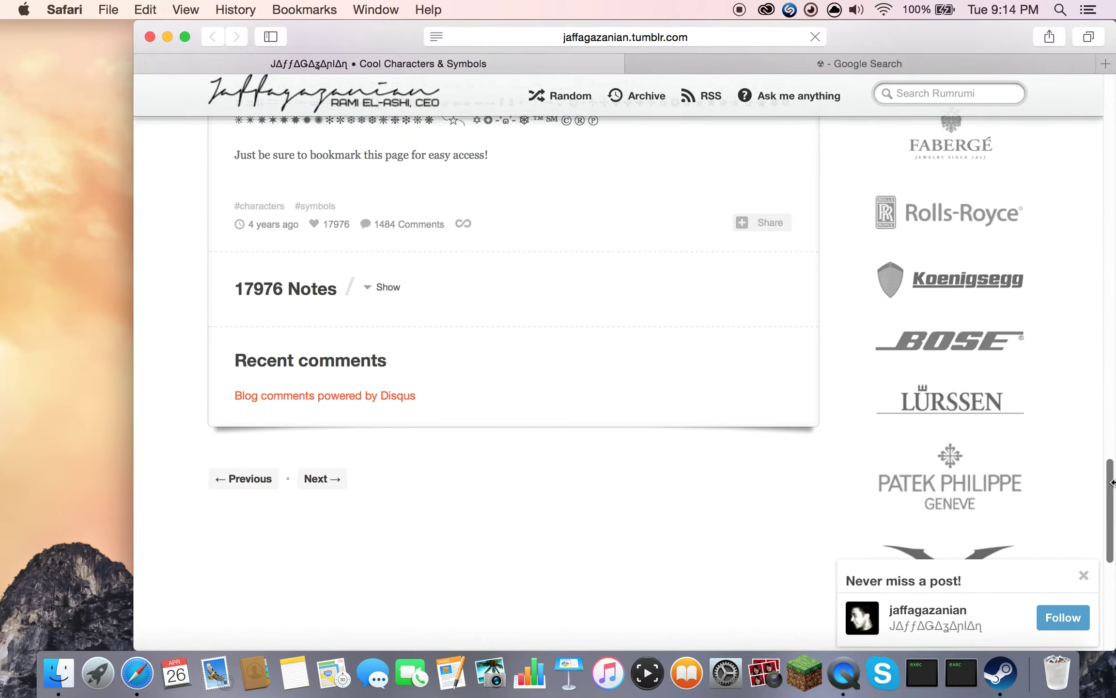
{"action": "left_click_drag", "start_coordinate": [1112, 482], "coordinate": [1112, 175]}
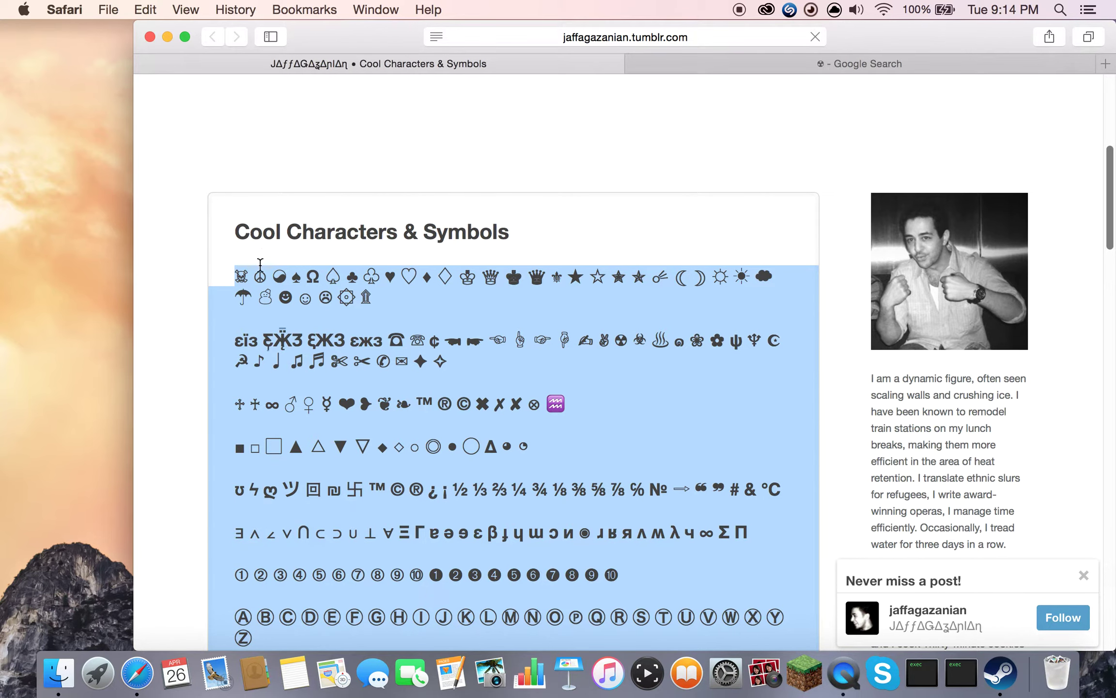
- Copy the selected block of symbols and switch to the Google Search tab
{"action": "right_click", "coordinate": [306, 282]}
{"action": "left_click", "coordinate": [348, 340]}
{"action": "left_click", "coordinate": [785, 64]}
- Paste the symbols into Google's search box, submit, and close the failed error page
{"action": "right_click", "coordinate": [580, 105]}
{"action": "left_click", "coordinate": [622, 147]}
{"action": "right_click", "coordinate": [690, 104]}
{"action": "left_click", "coordinate": [791, 100]}
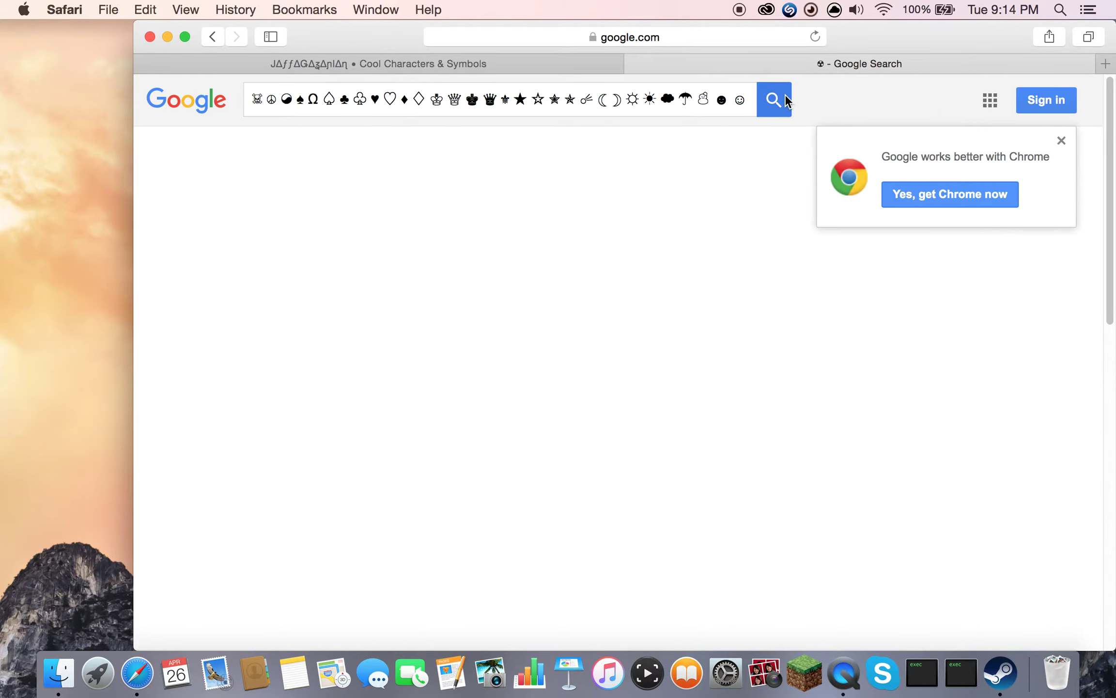
{"action": "key", "text": "Return"}
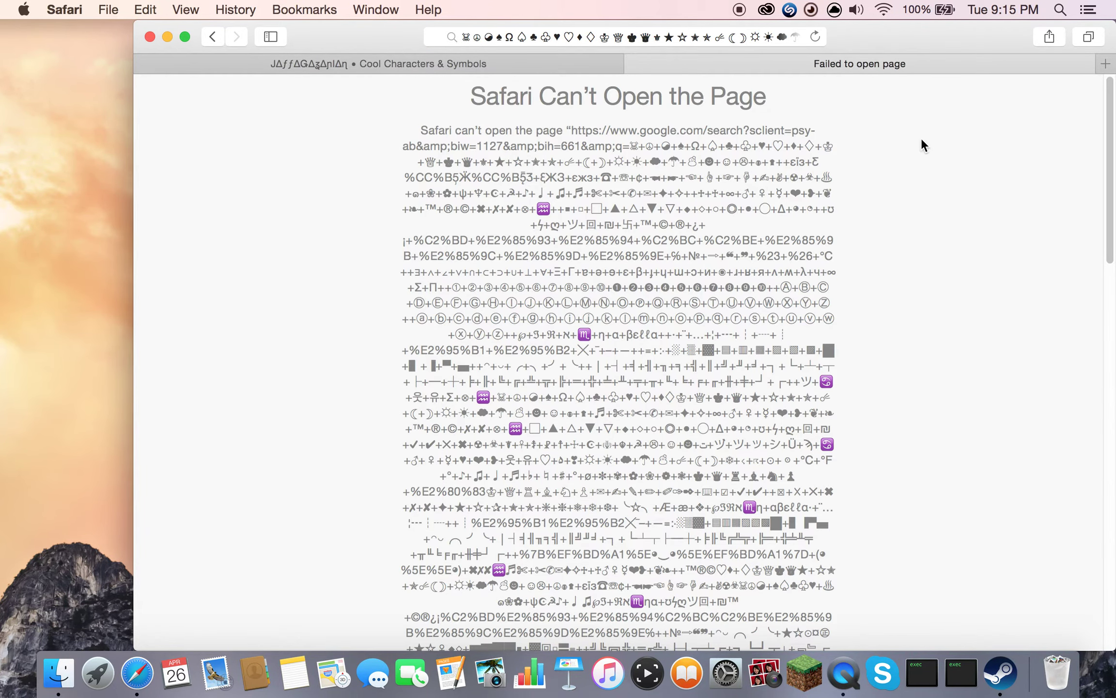
{"action": "key", "text": "super+w"}
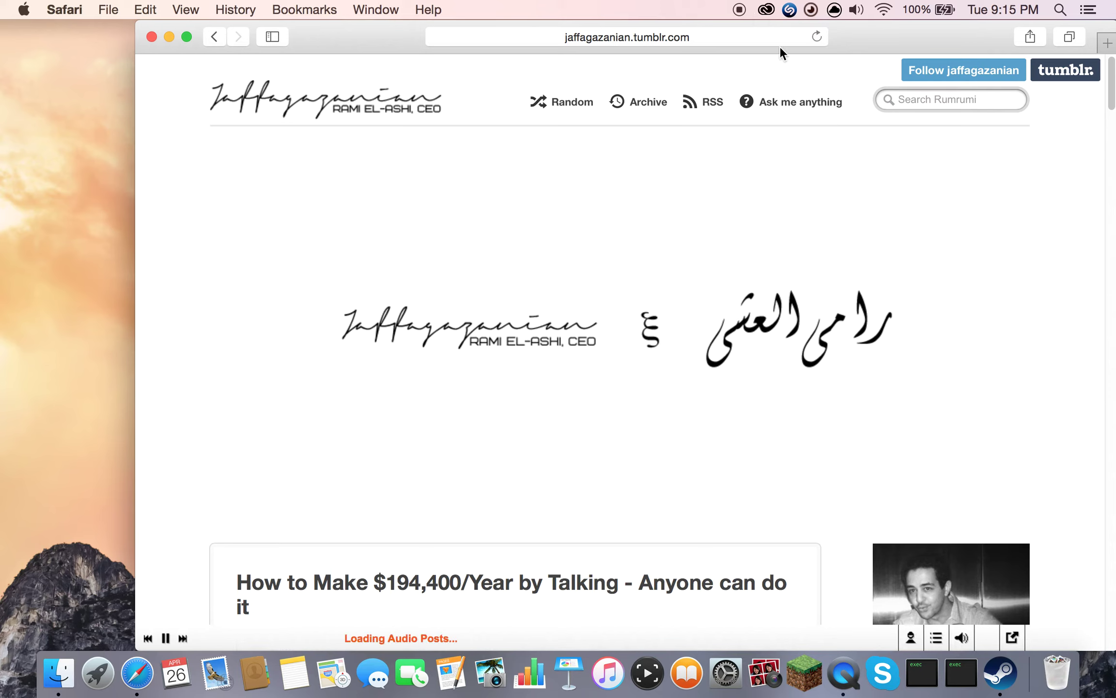
{"action": "left_click", "coordinate": [216, 38]}
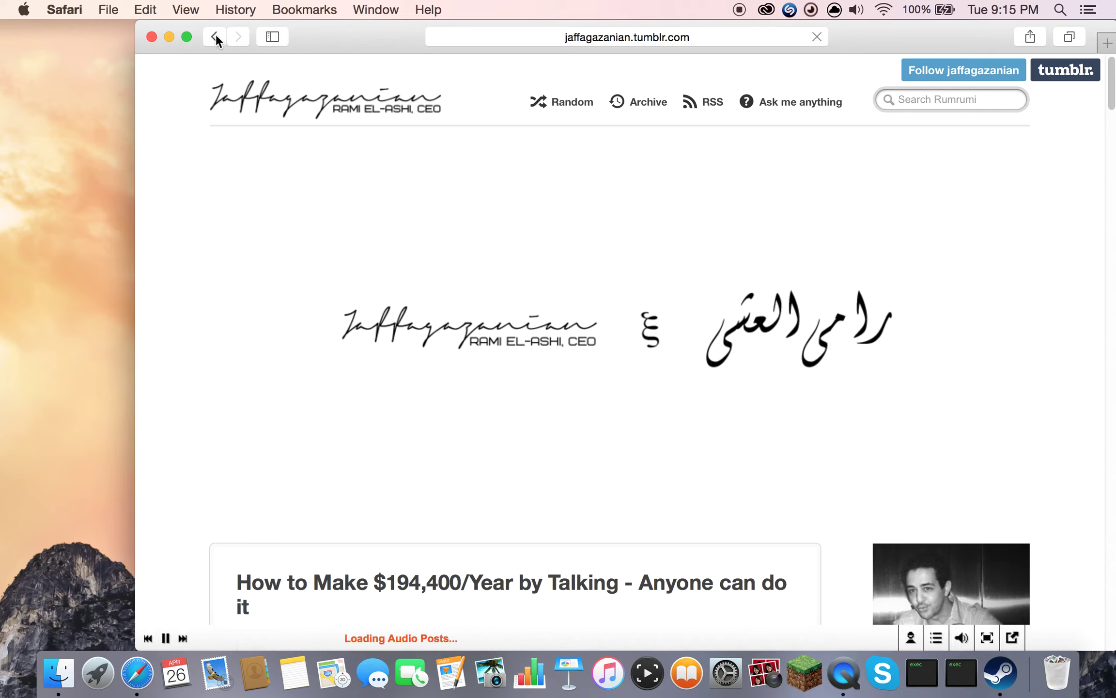